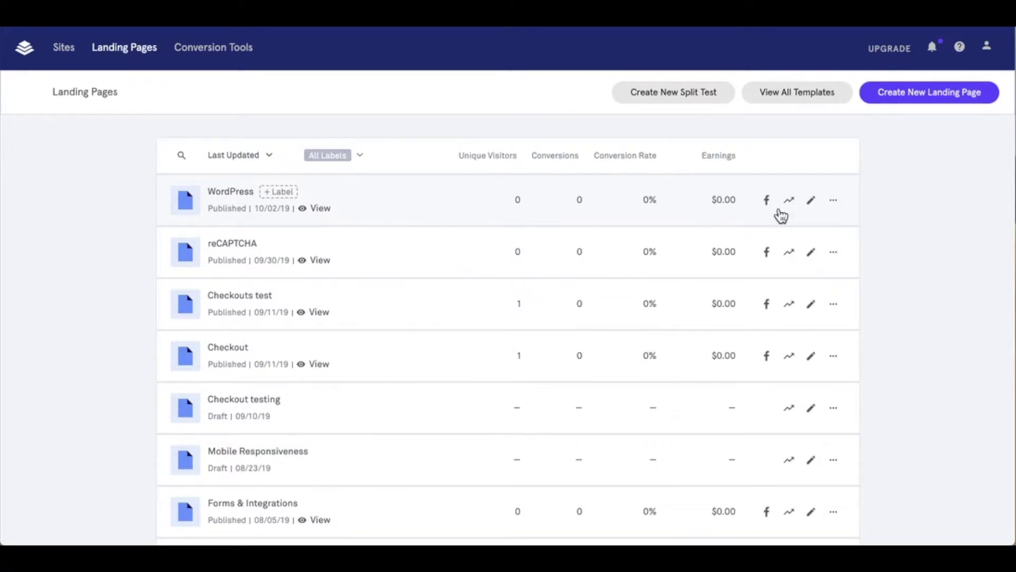
Step: Download the WordPress plugin zip from the WordPress page's Publishing Options, then close the dialog
left_click(835, 208)
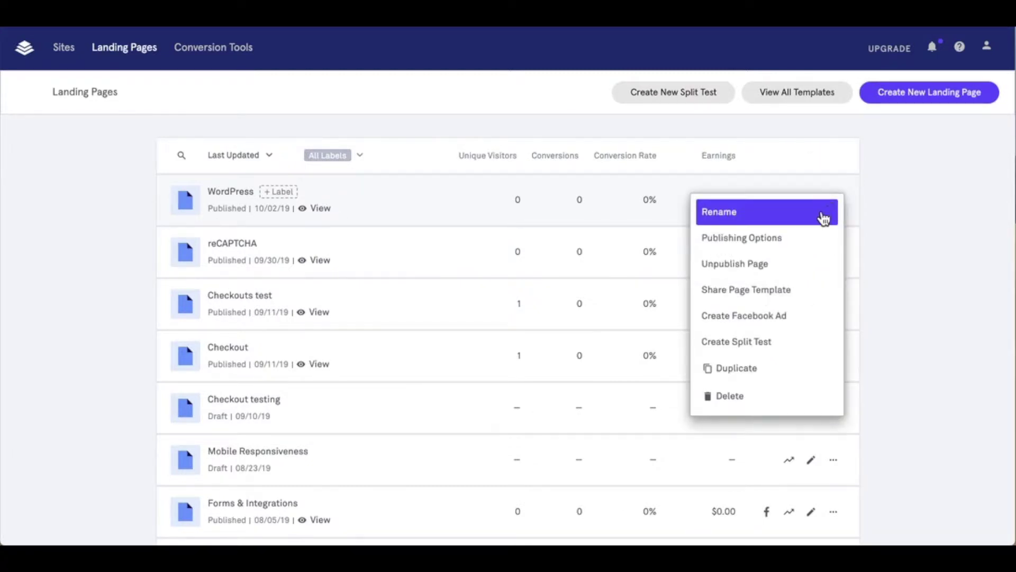
left_click(797, 236)
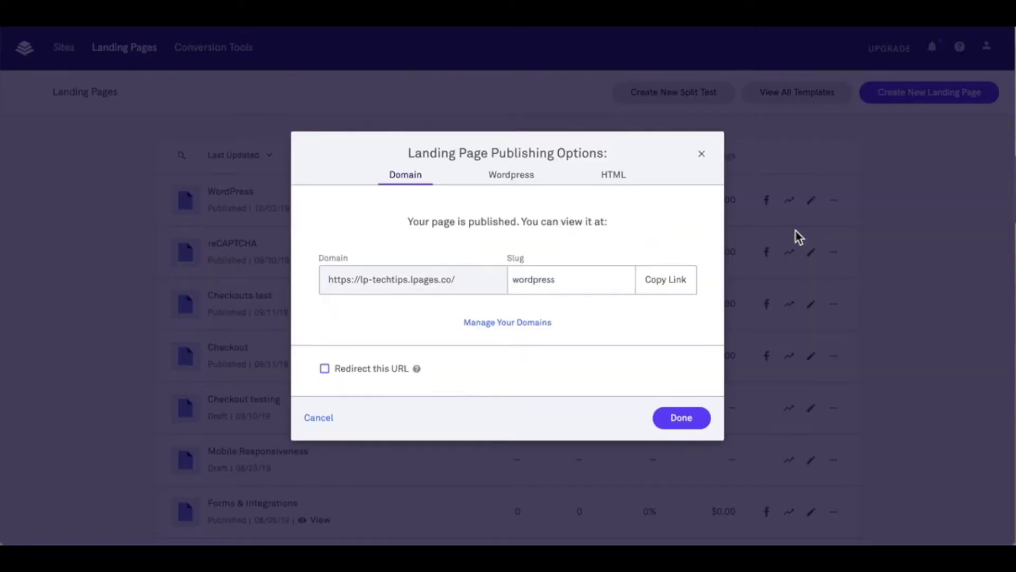
left_click(519, 186)
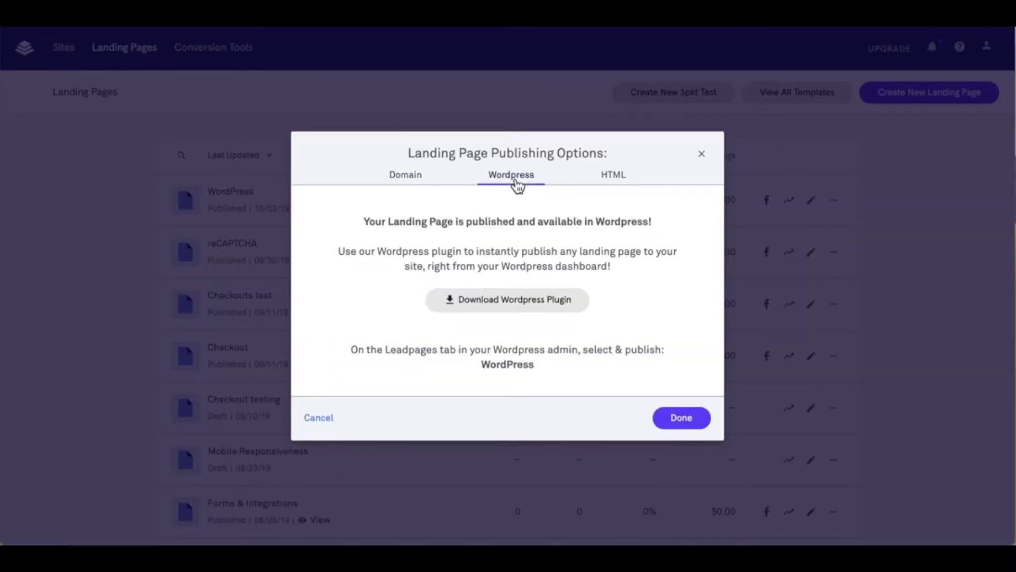
left_click(518, 301)
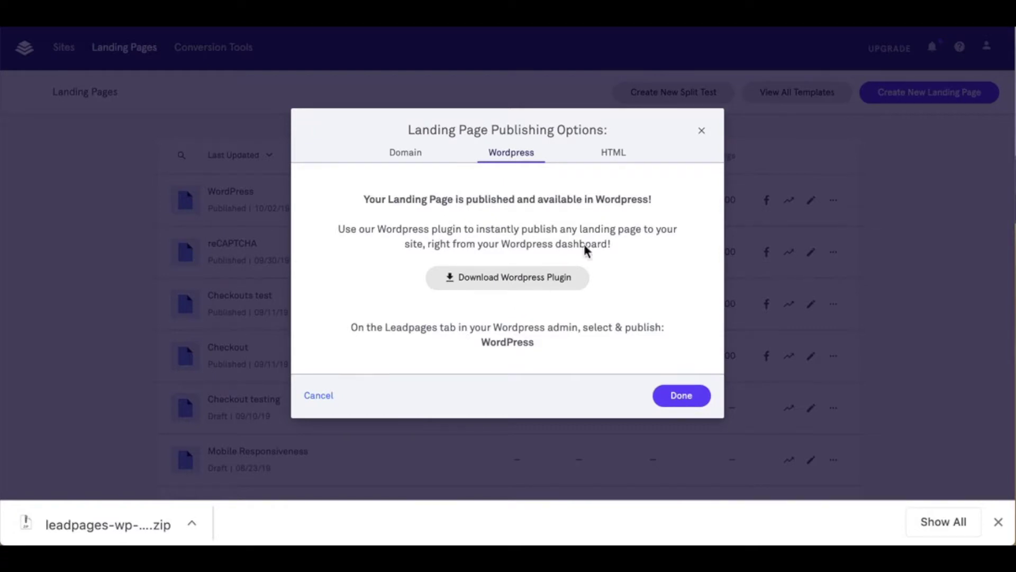
left_click(703, 133)
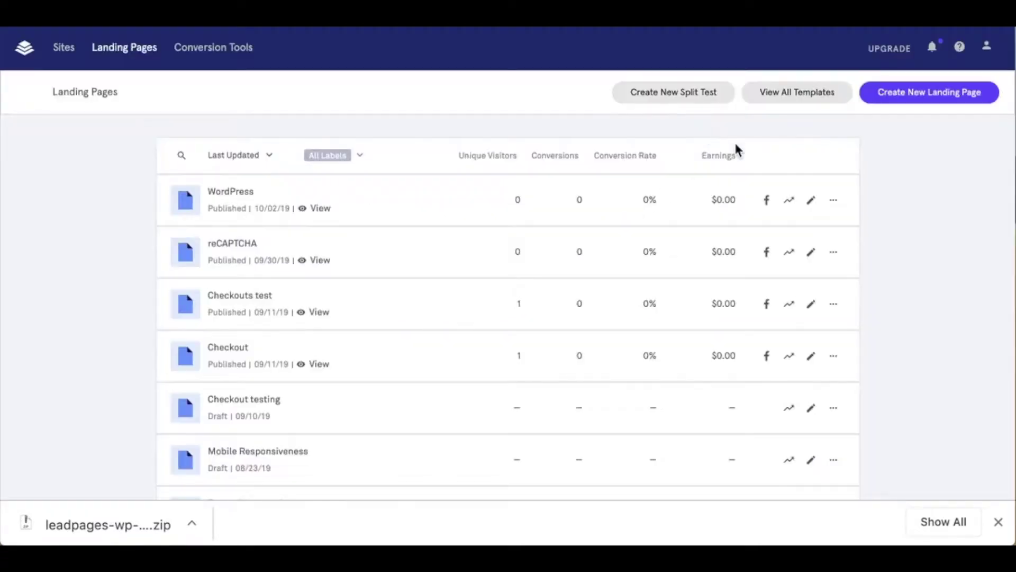
left_click(998, 523)
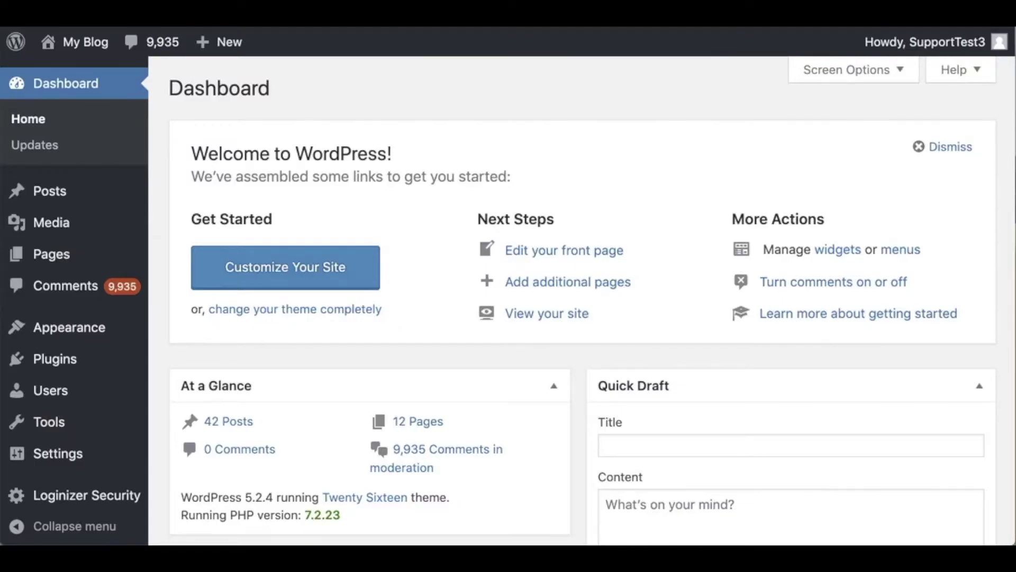
Step: Upload leadpages-wp-plugin-v2.3.4.zip as a new plugin, install it and activate it
mouse_move(57, 365)
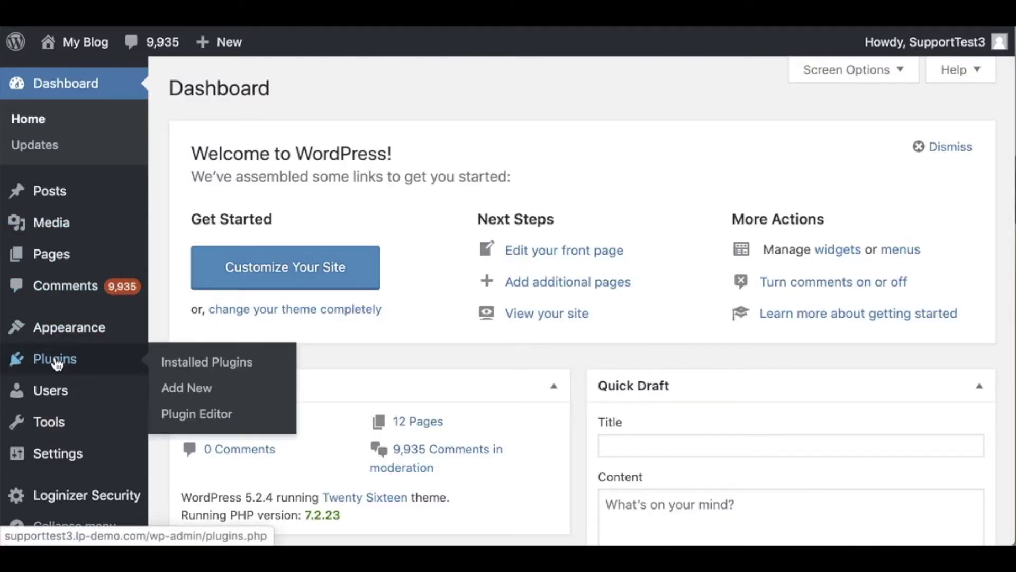
left_click(201, 392)
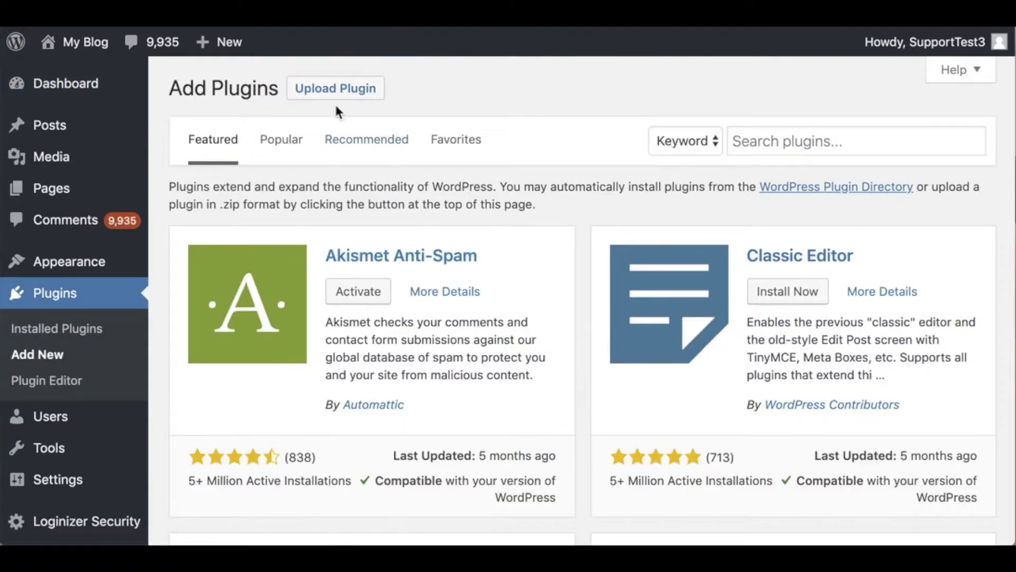
left_click(341, 93)
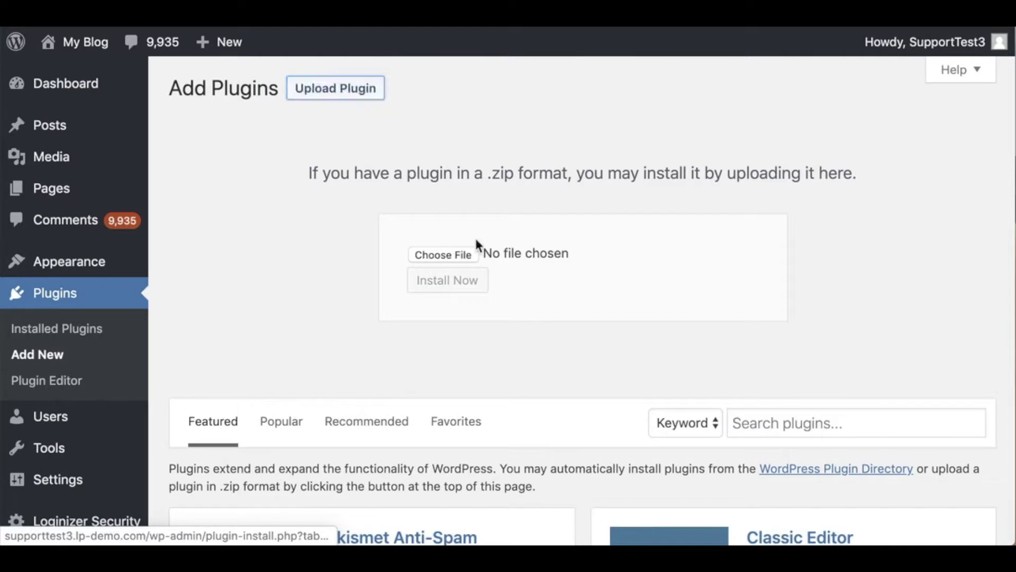
left_click(466, 255)
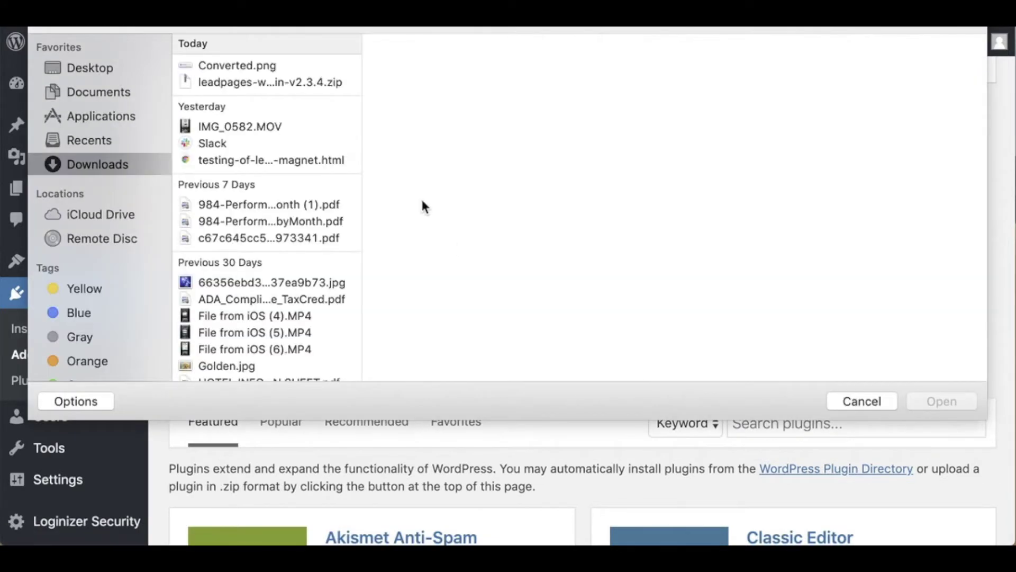
left_click(297, 81)
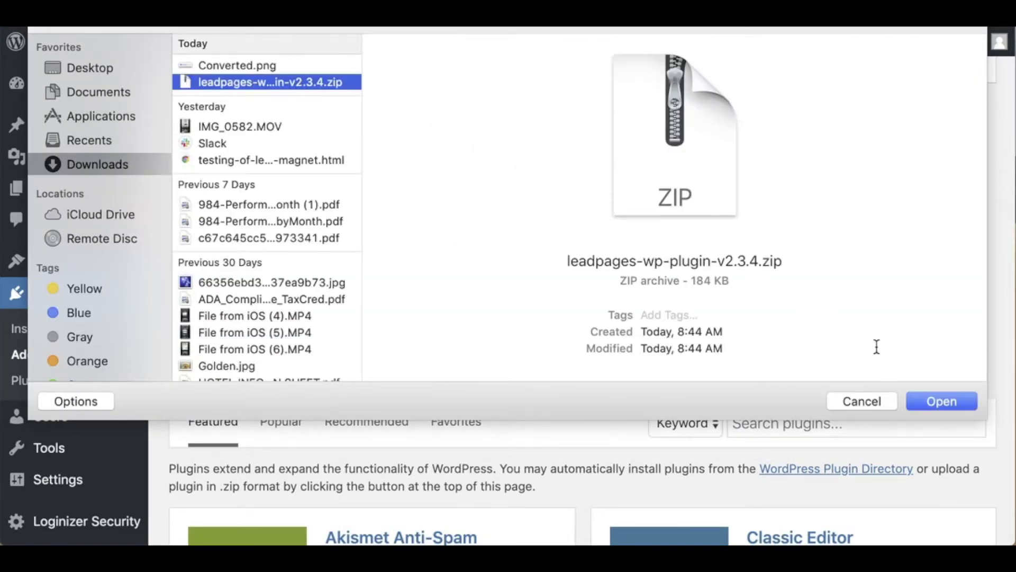
left_click(916, 398)
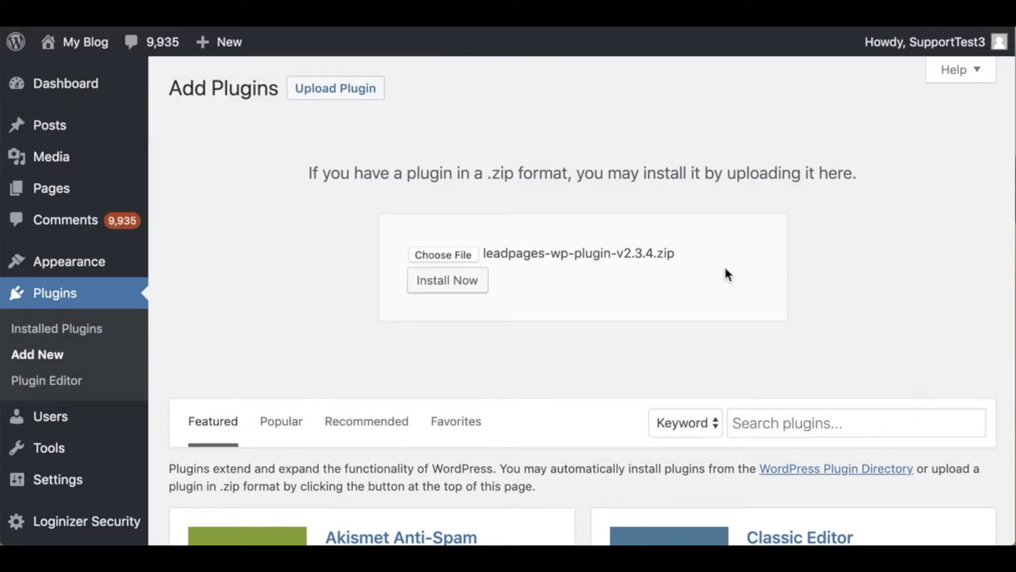
left_click(475, 278)
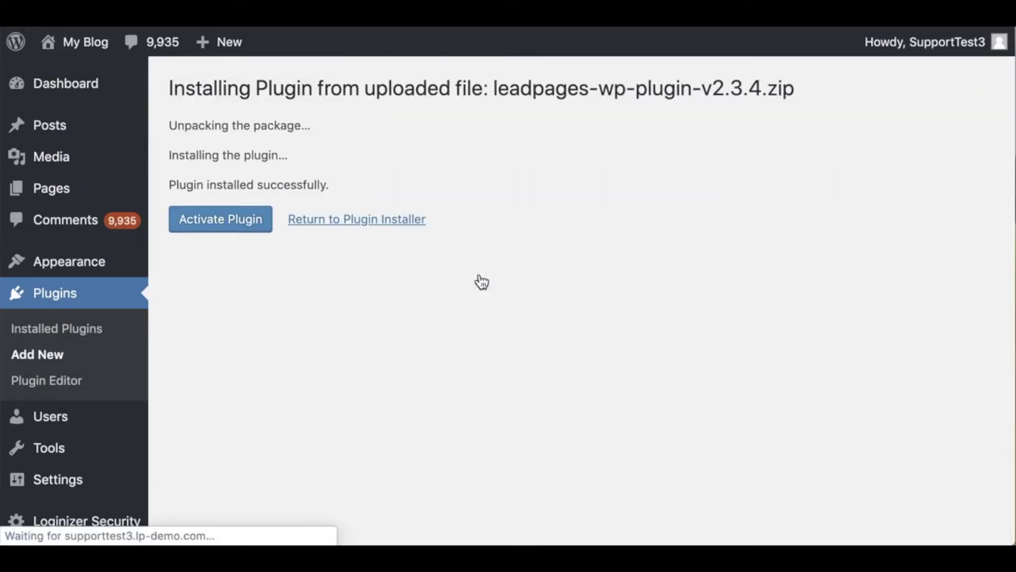
left_click(242, 227)
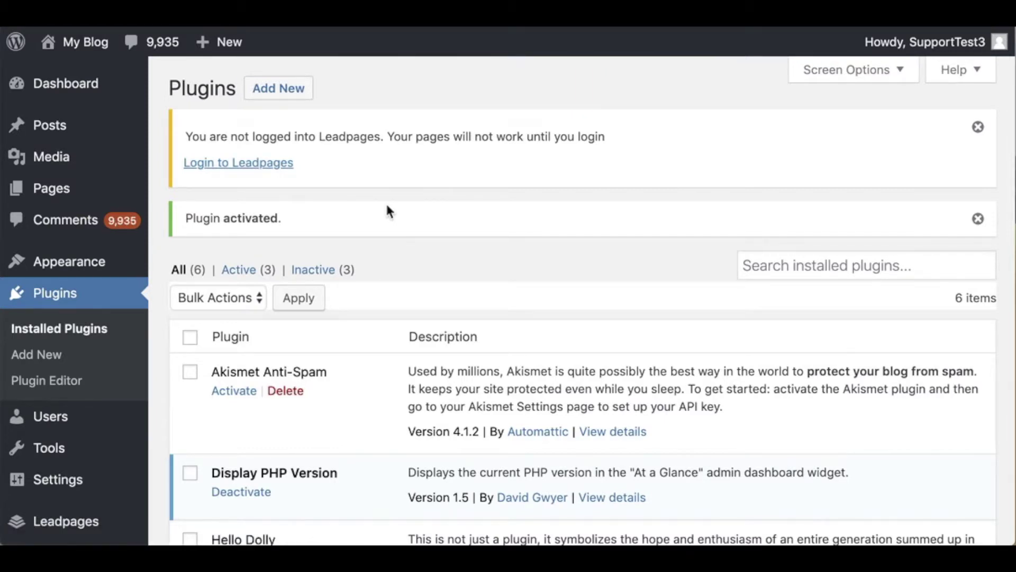
Step: Log in to Leadpages from the plugin notice by pasting the account e-mail and password
left_click(272, 168)
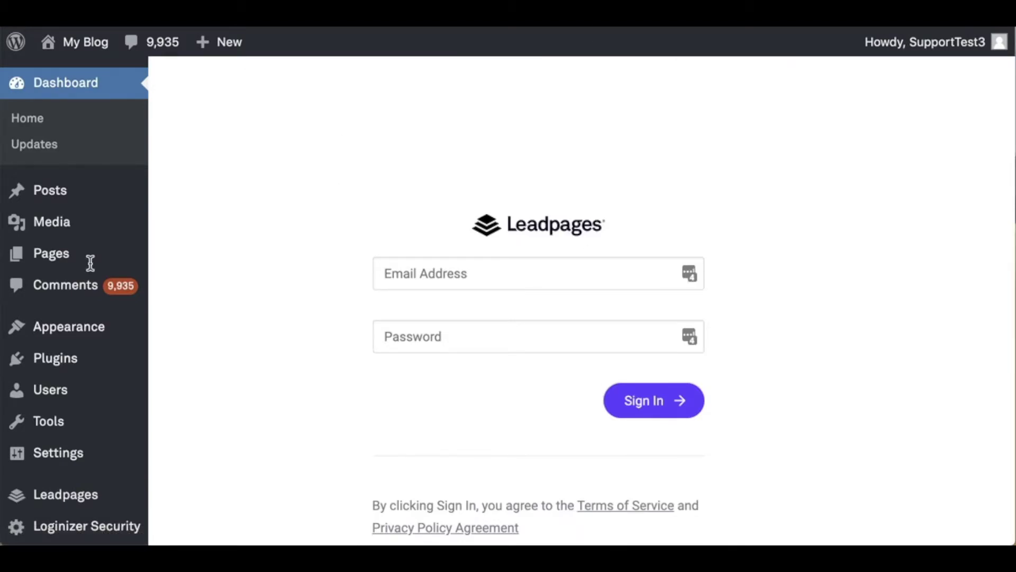
left_click(408, 276)
key("super+v")
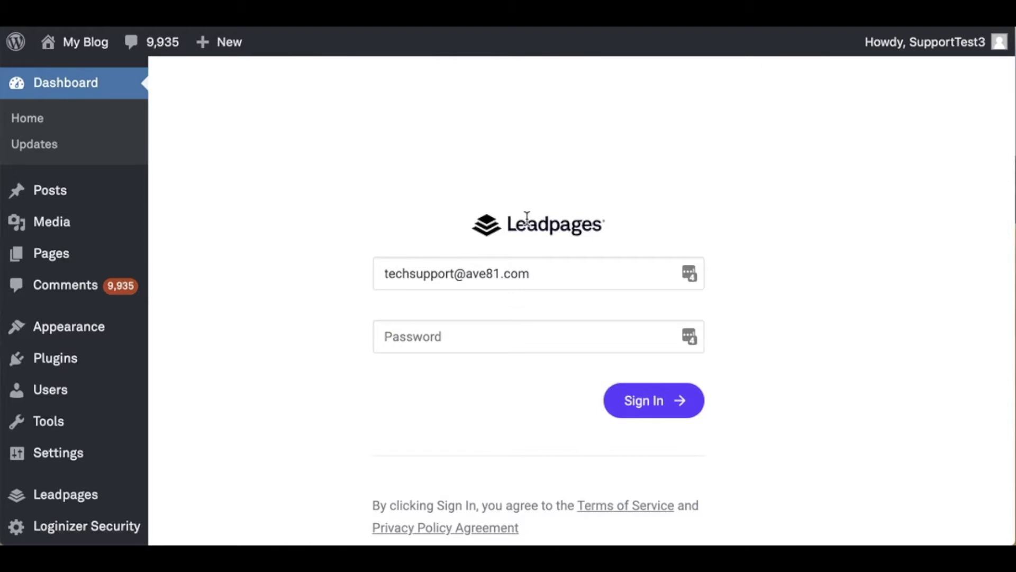
left_click(429, 336)
key("super+v")
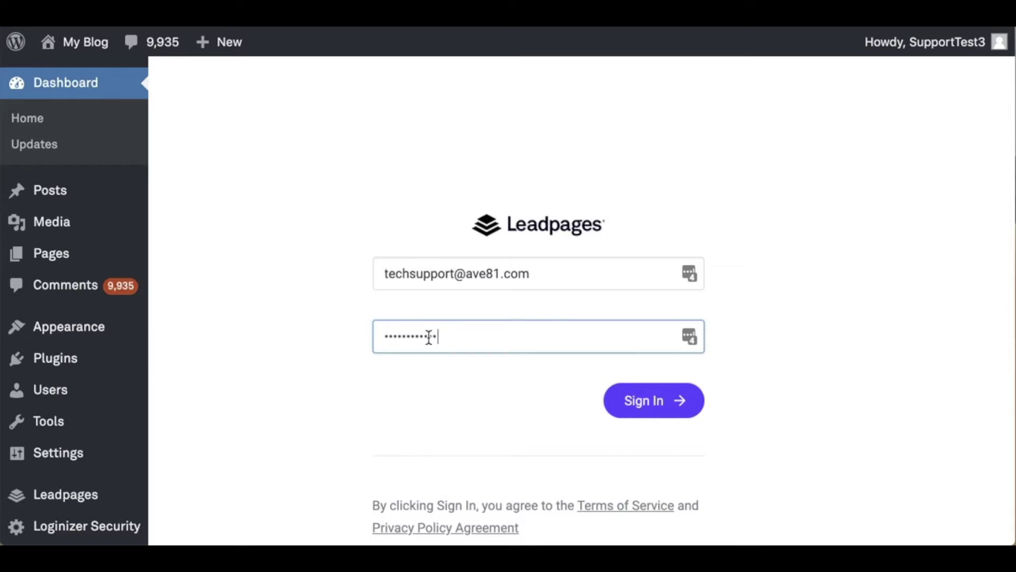
left_click(649, 405)
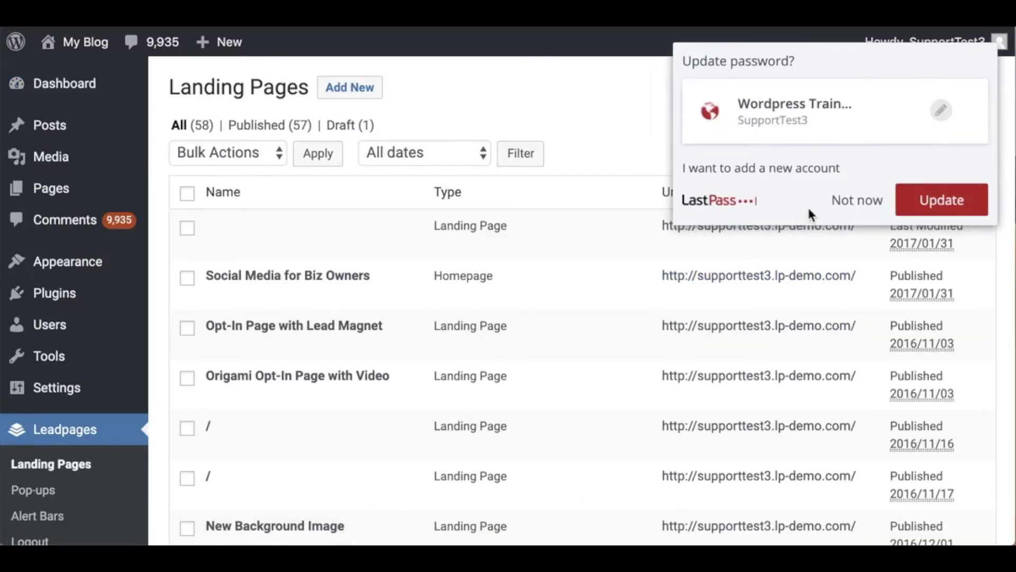
Step: Dismiss the LastPass password-update popup and begin adding a new Leadpage
left_click(848, 203)
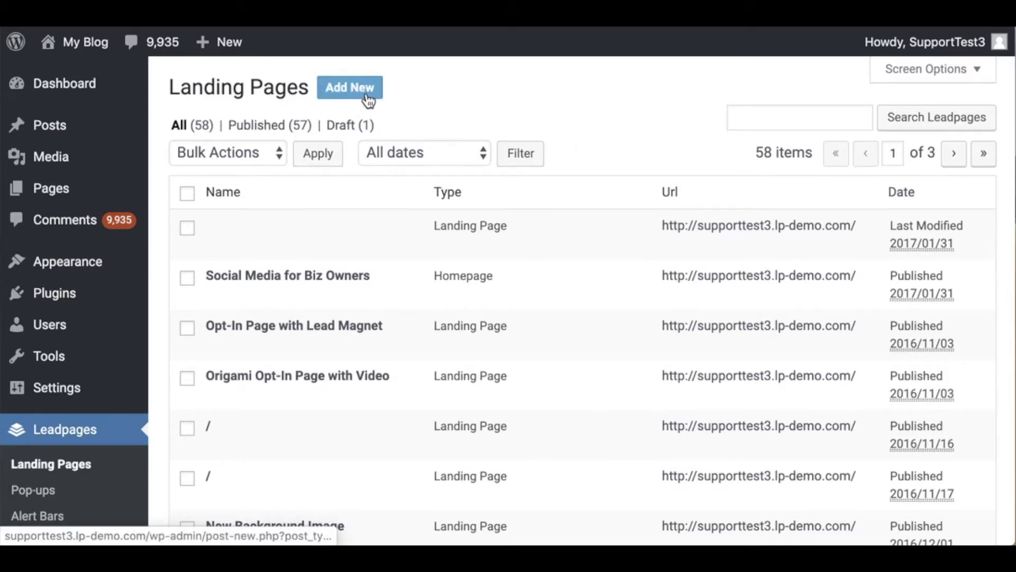
left_click(349, 87)
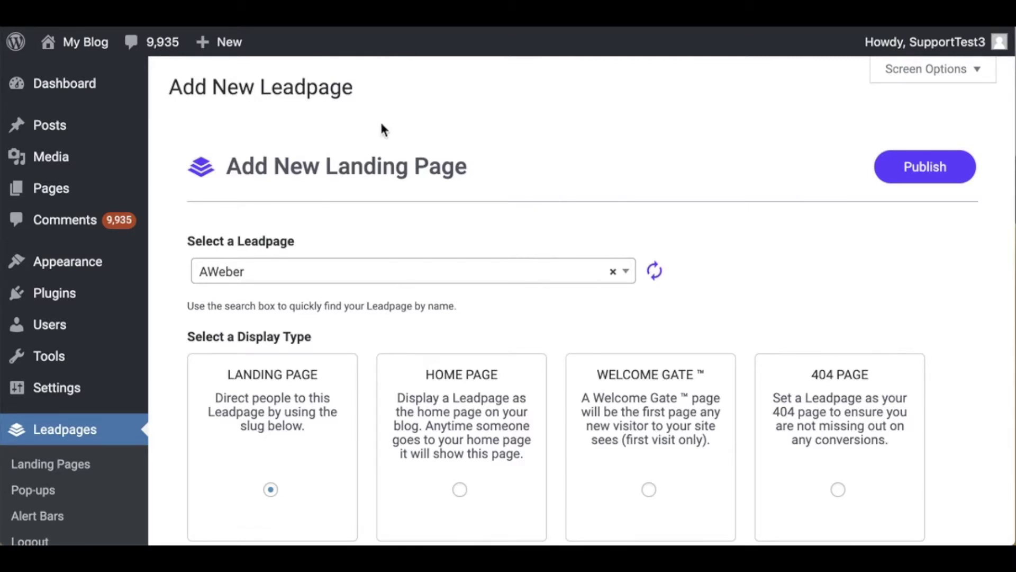
Step: Refresh the available Leadpages and filter the Select a Leadpage dropdown with 'che'
left_click(655, 284)
left_click(630, 275)
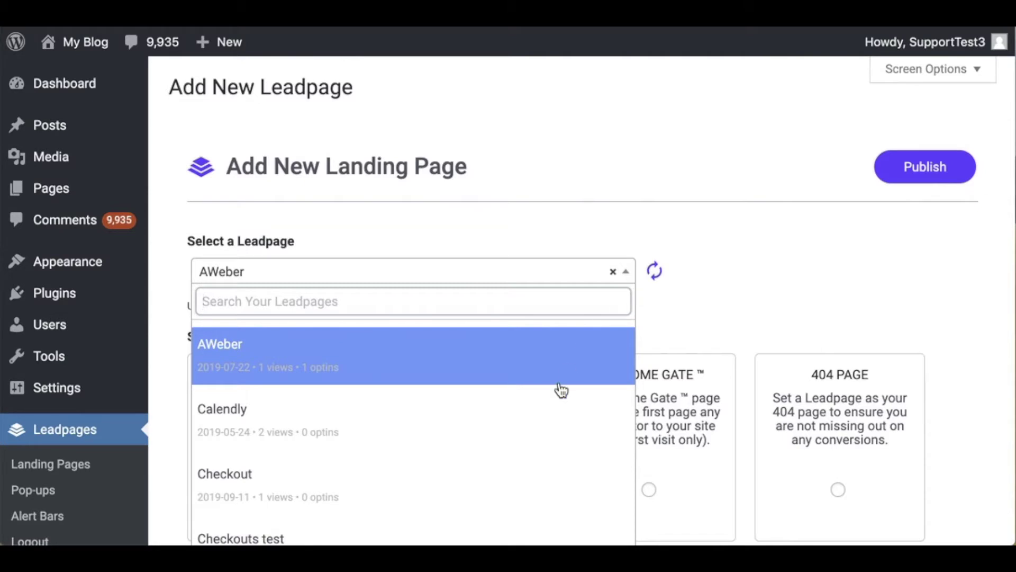
scroll(561, 390, "down", 5)
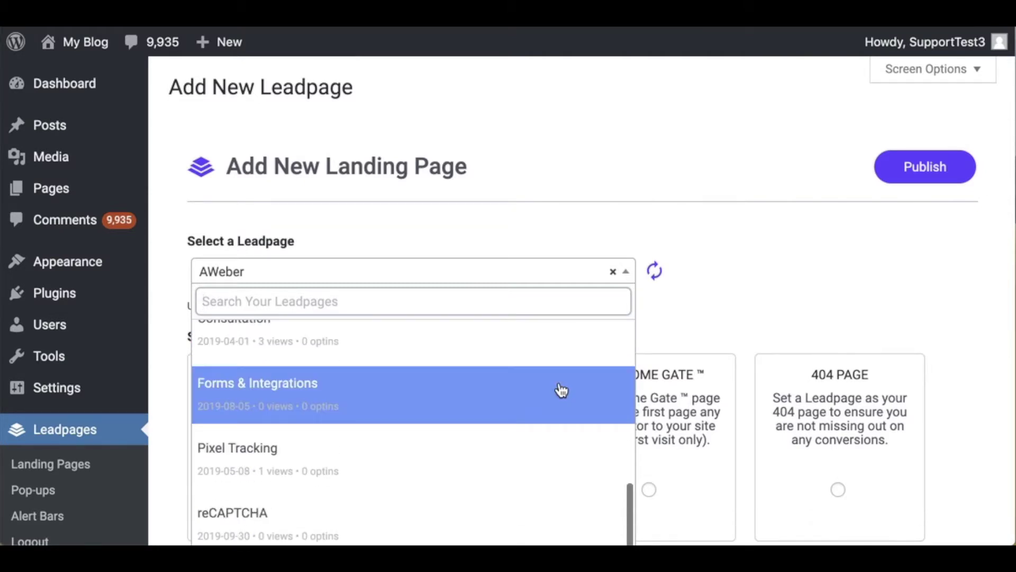
scroll(560, 389, "up", 5)
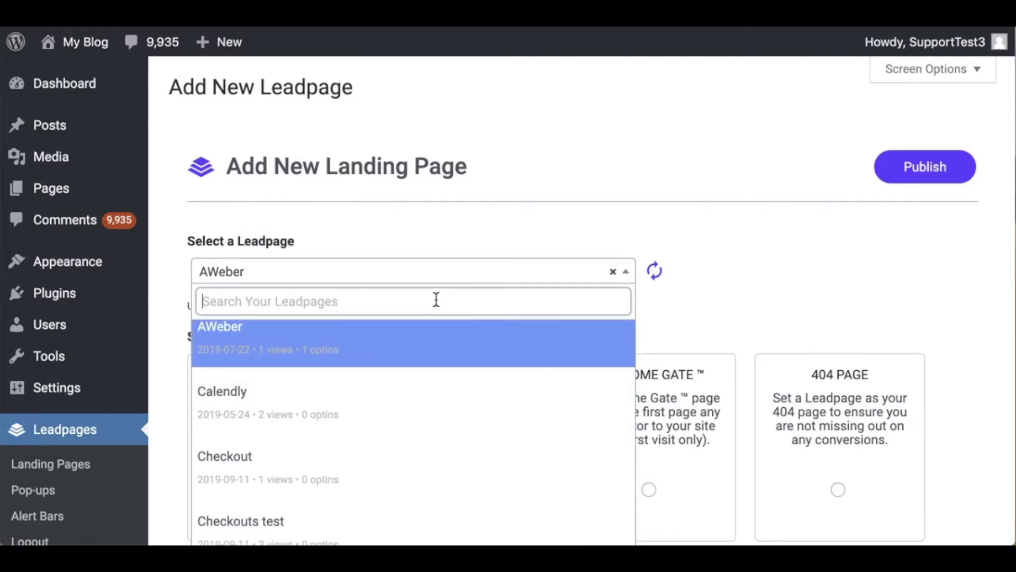
type("che")
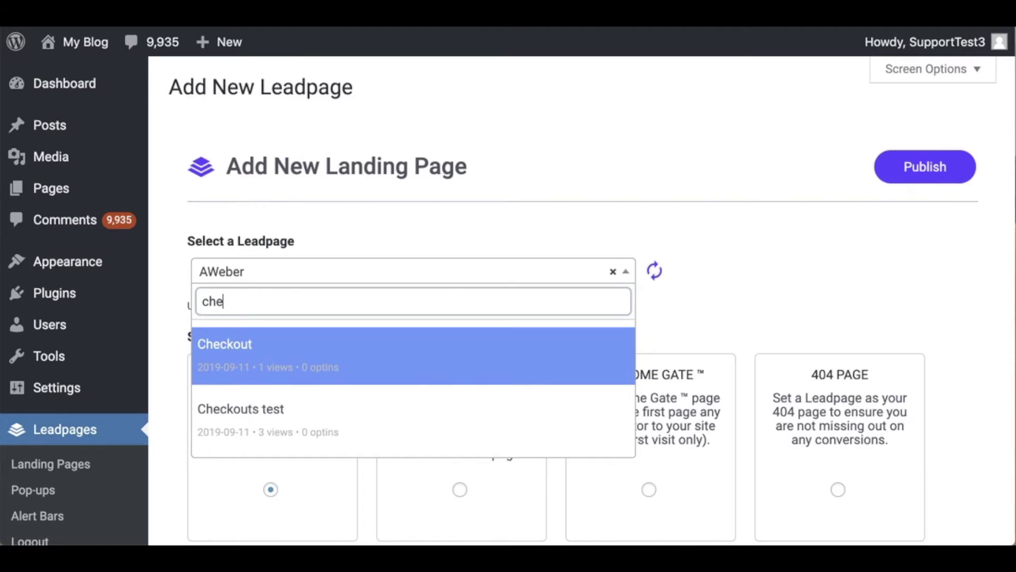
left_click(329, 358)
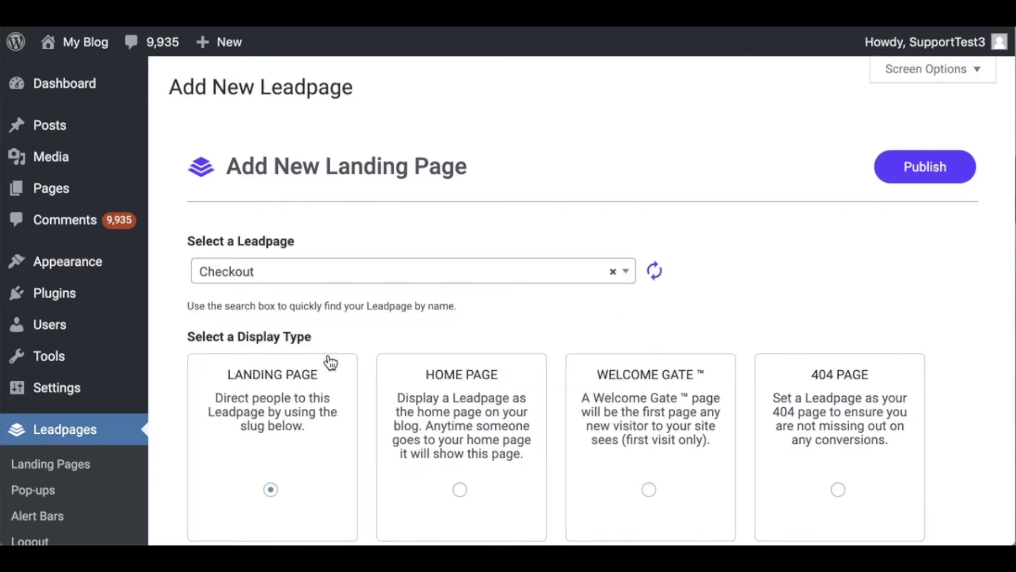
scroll(329, 361, "down", 4)
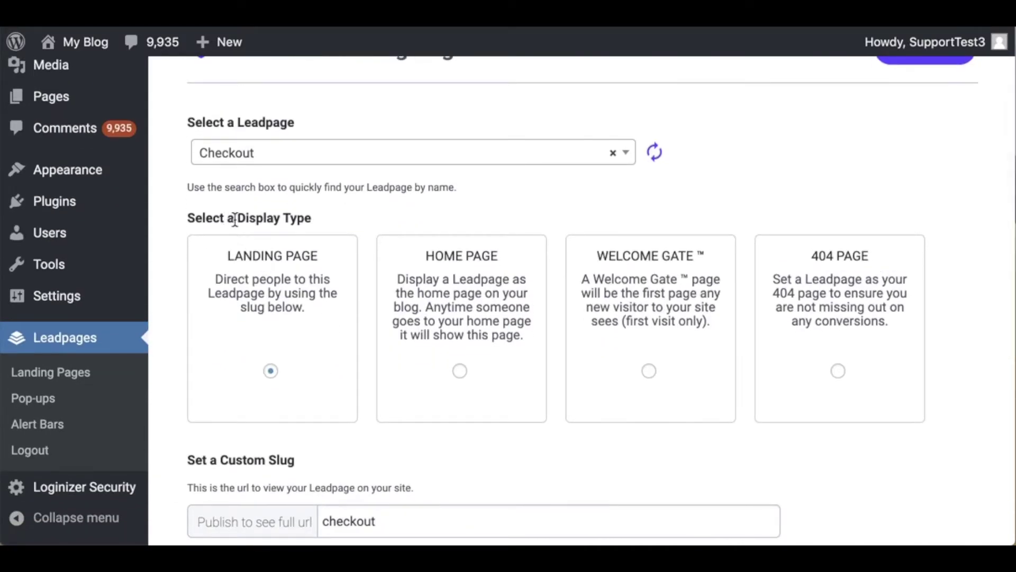
scroll(304, 222, "down", 1)
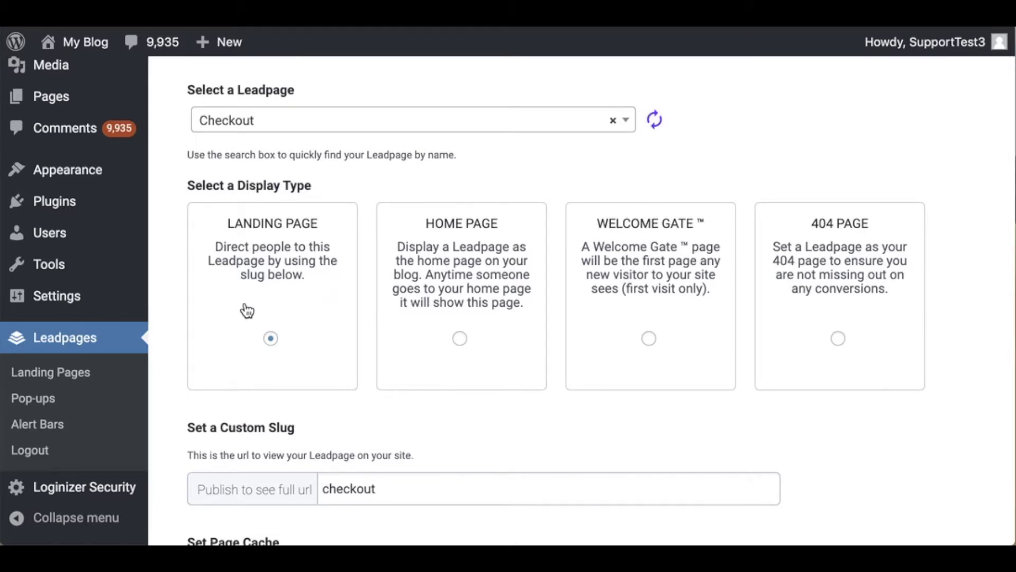
left_click(460, 339)
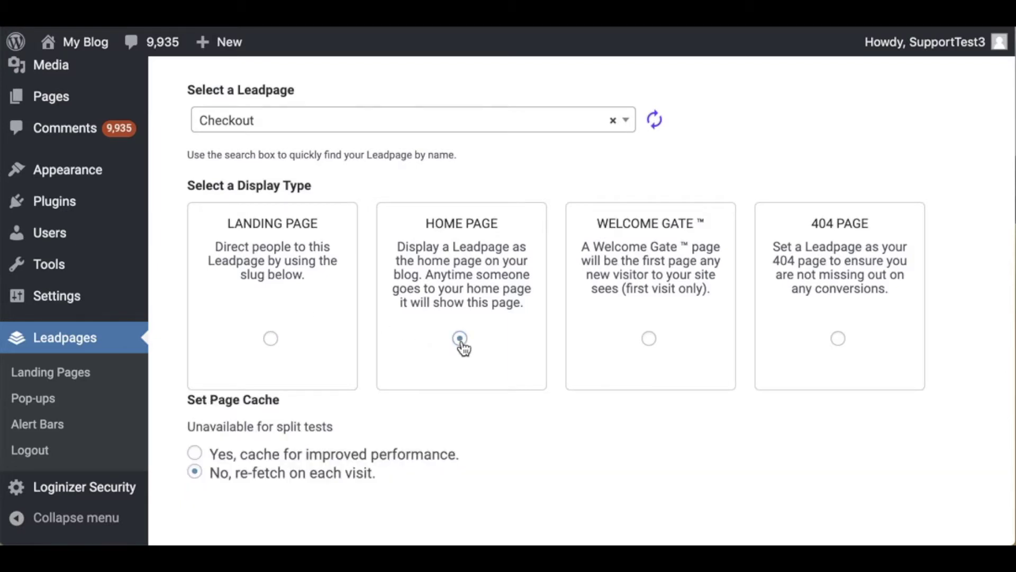
left_click(649, 339)
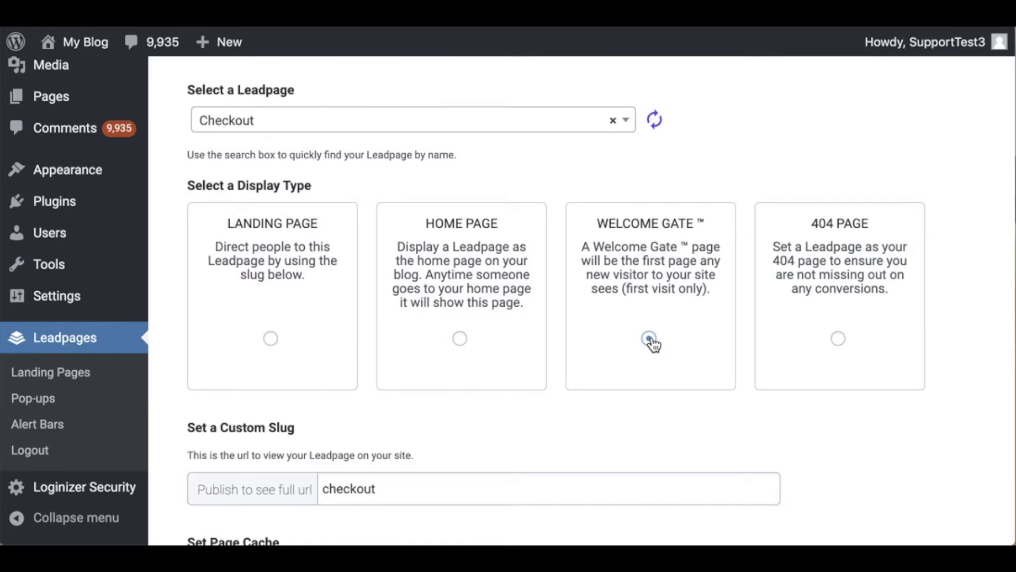
left_click(839, 339)
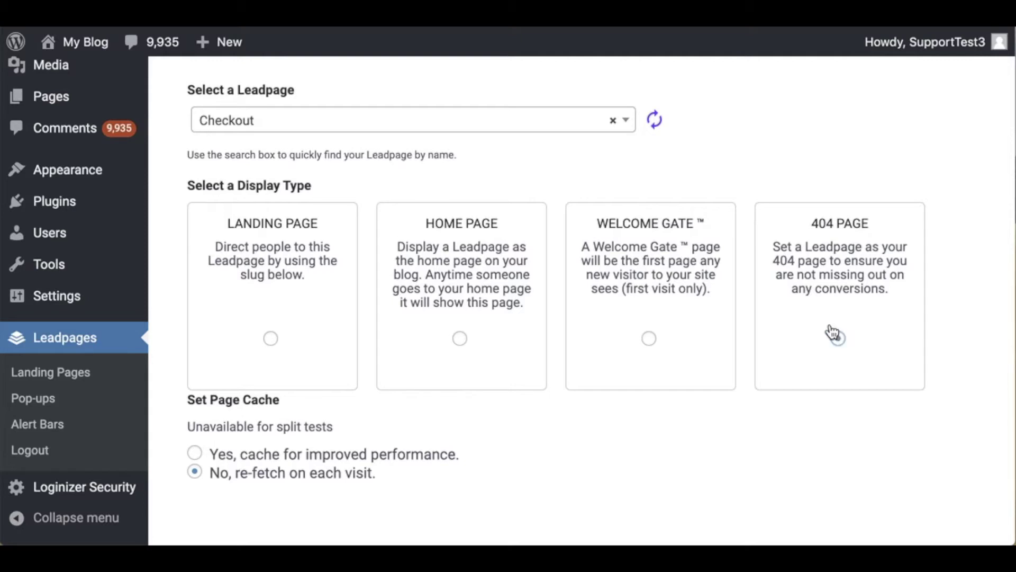
left_click(273, 339)
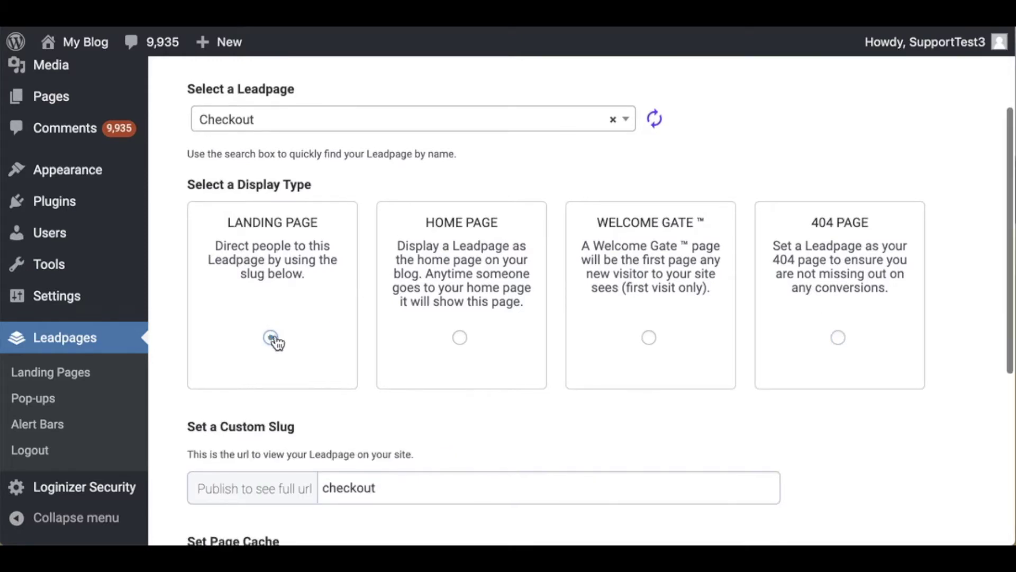
scroll(273, 338, "down", 3)
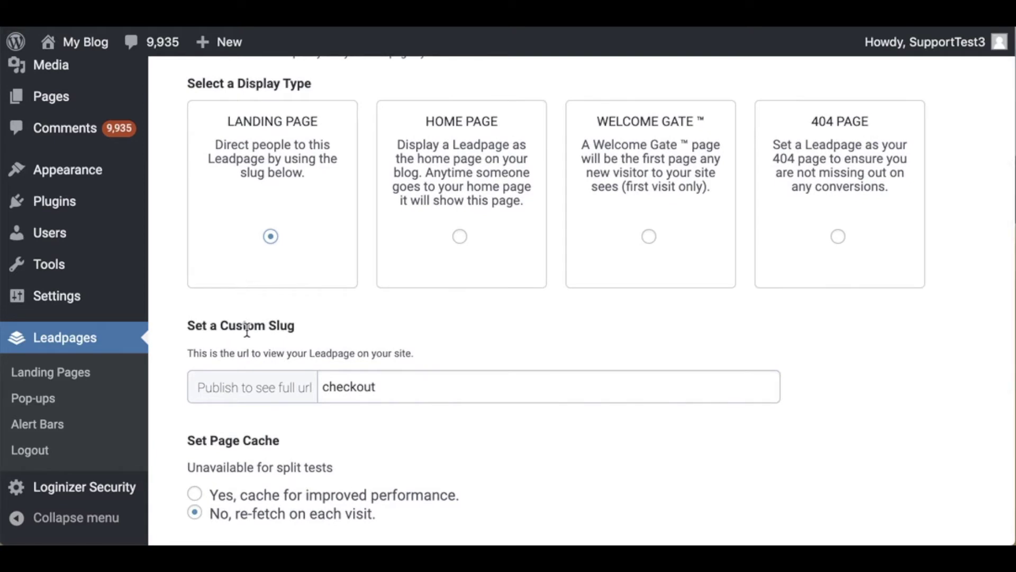
left_click(386, 381)
left_click_drag(386, 381, 325, 382)
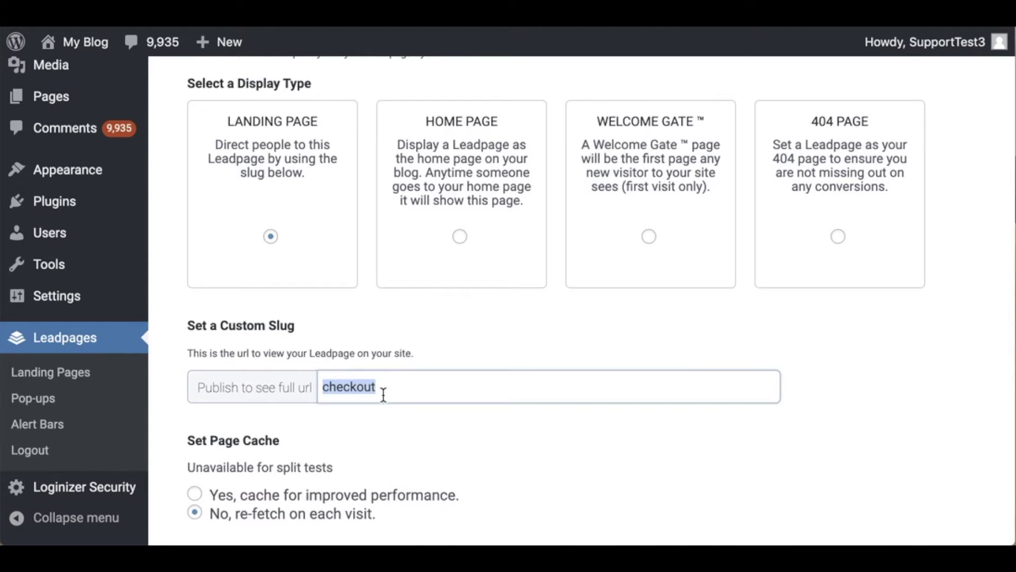
scroll(383, 395, "down", 3)
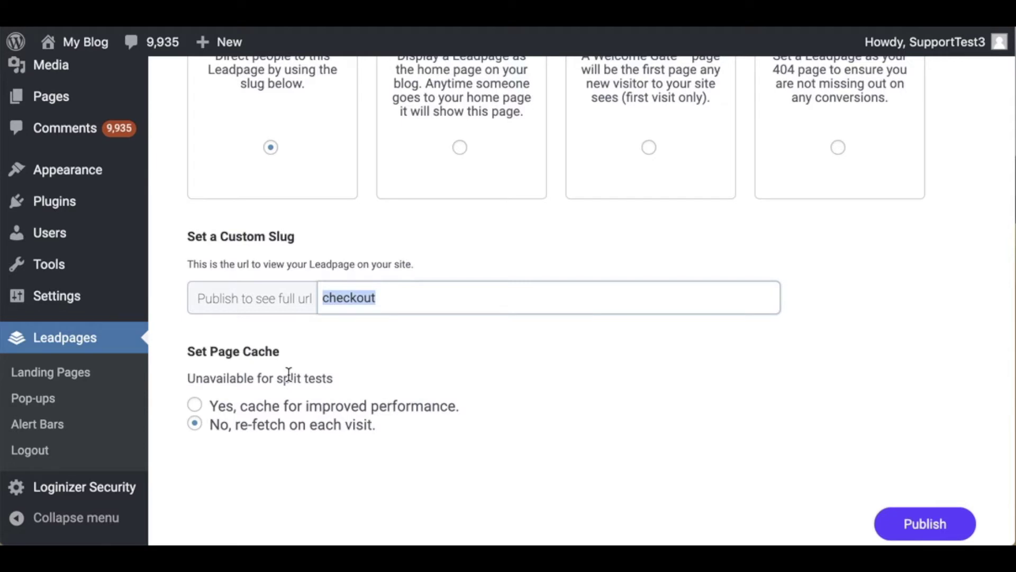
left_click(195, 405)
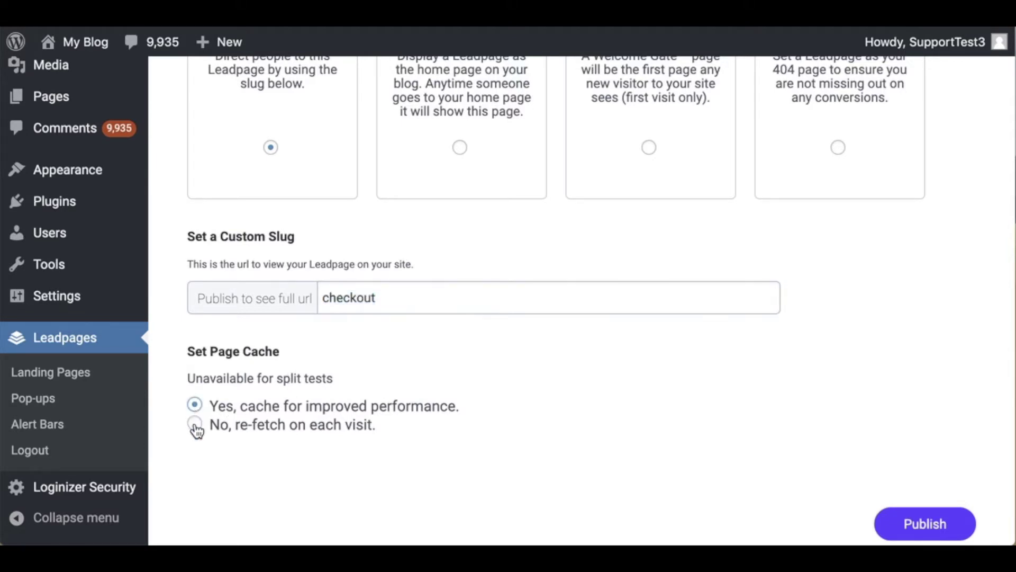
left_click(195, 425)
Step: Publish the Checkout leadpage and verify its full URL at the 'checkout' slug
left_click(934, 524)
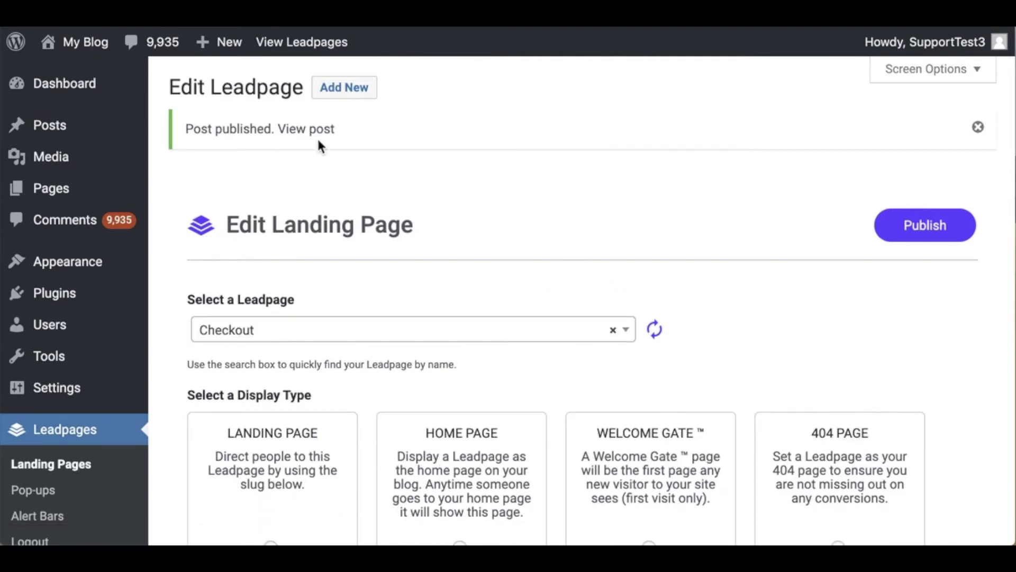
scroll(444, 257, "down", 5)
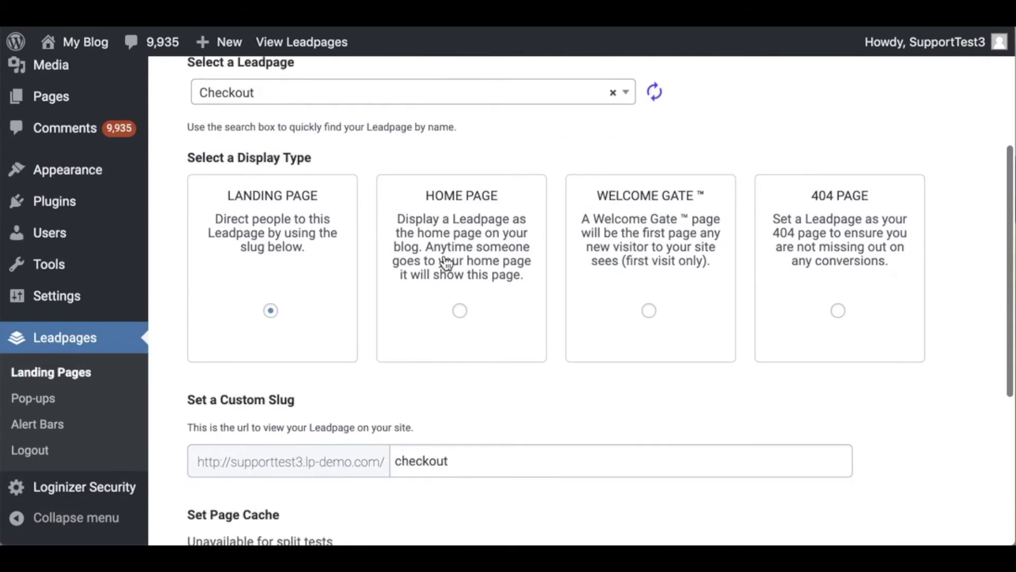
scroll(446, 262, "down", 2)
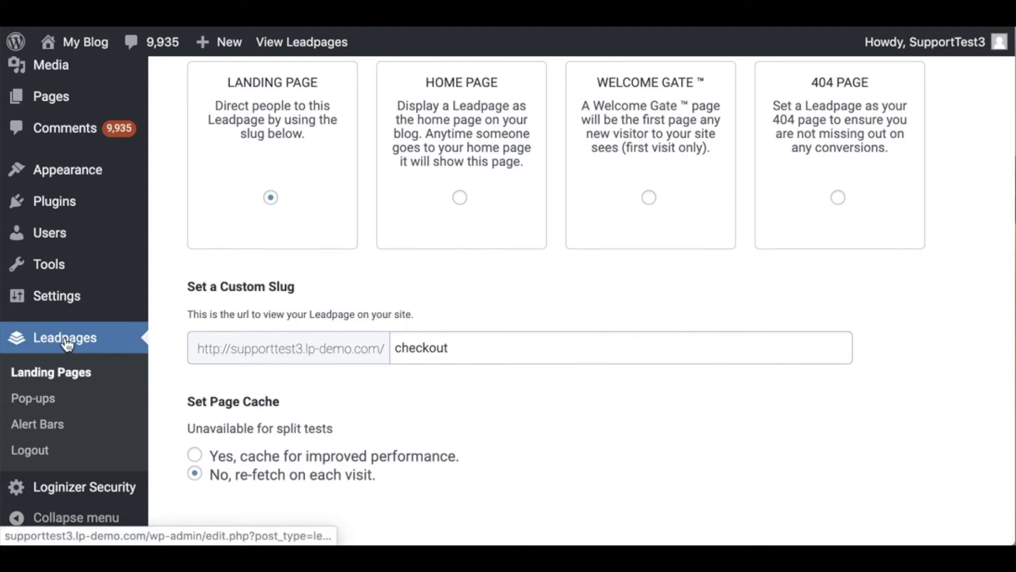
Step: Search landing pages for 'checkout' and bulk-move the Checkout page to the Trash
left_click(68, 376)
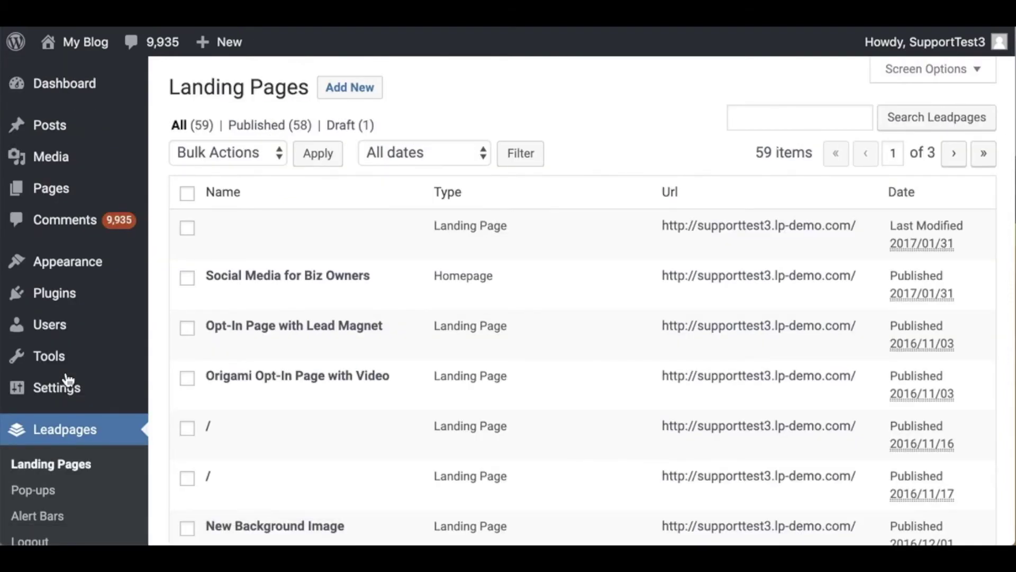
left_click(749, 123)
type("checkout")
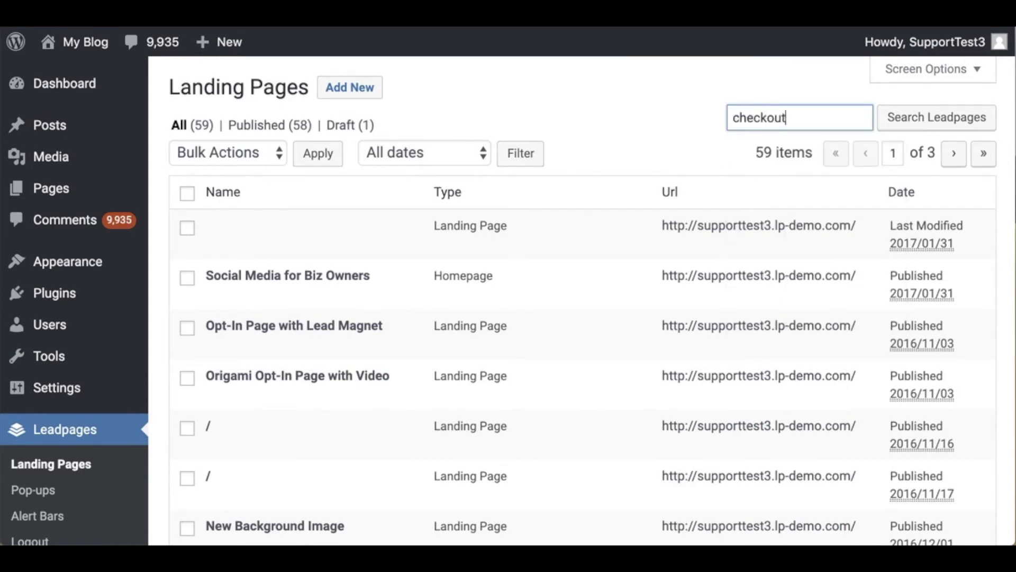
key("Return")
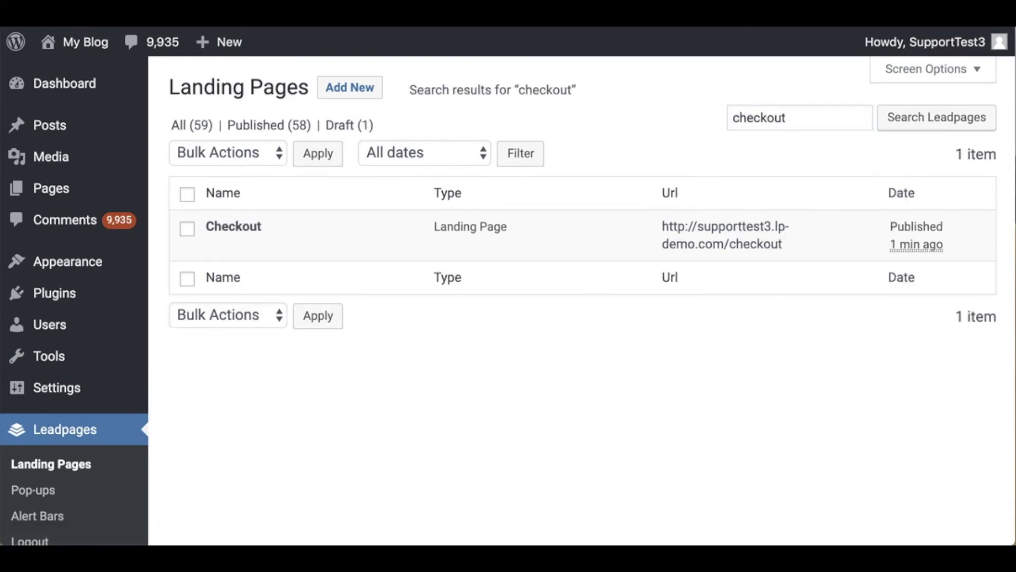
left_click(188, 229)
left_click(263, 154)
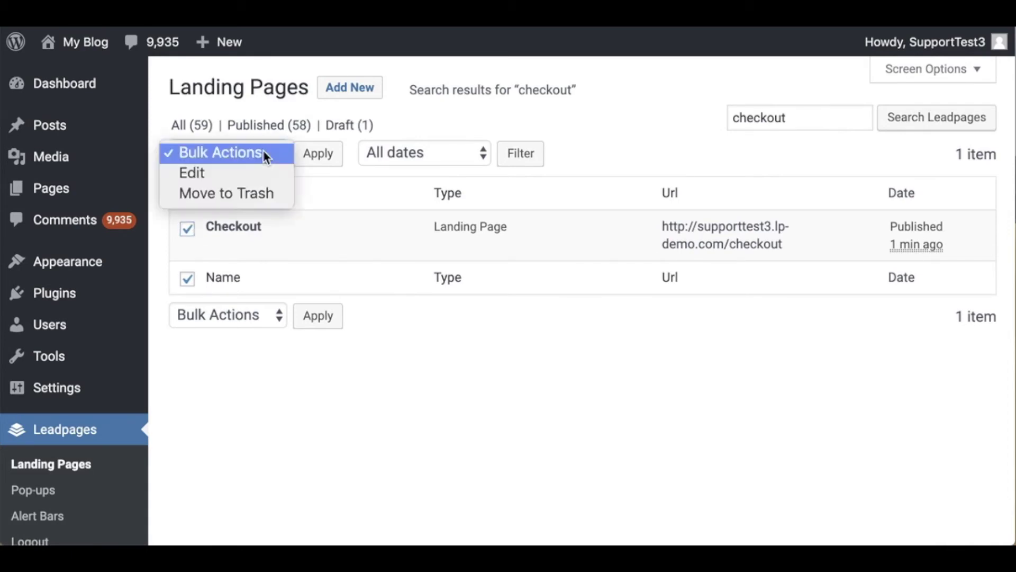
left_click(263, 192)
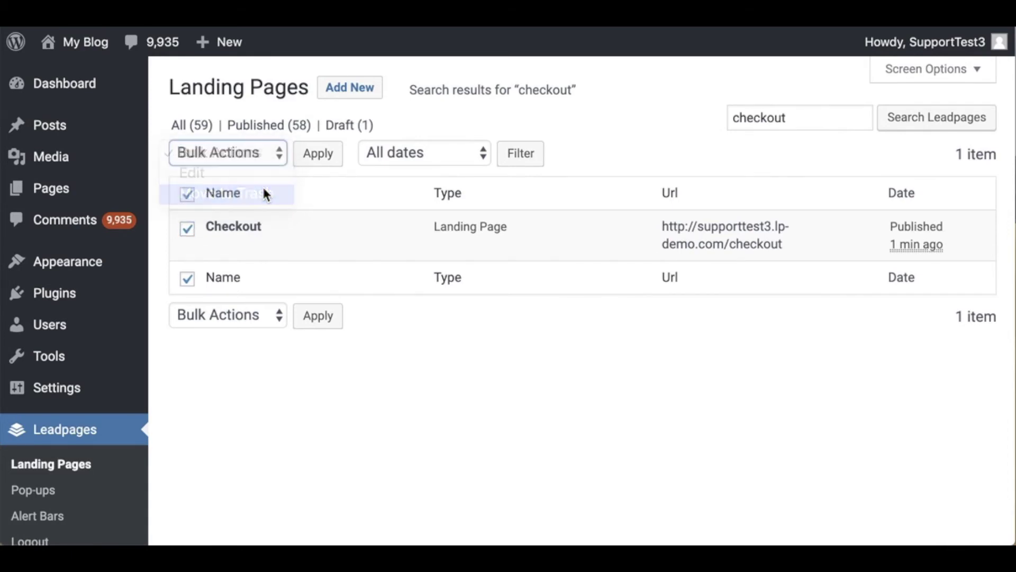
left_click(316, 155)
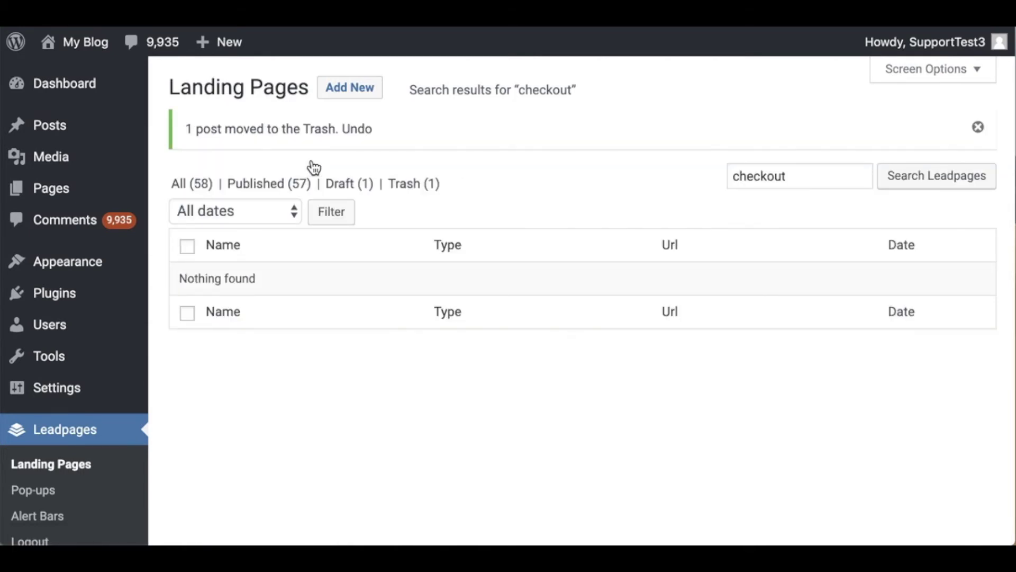
Step: Open Trash (1) and bulk-delete the checkout landing page permanently
left_click(410, 185)
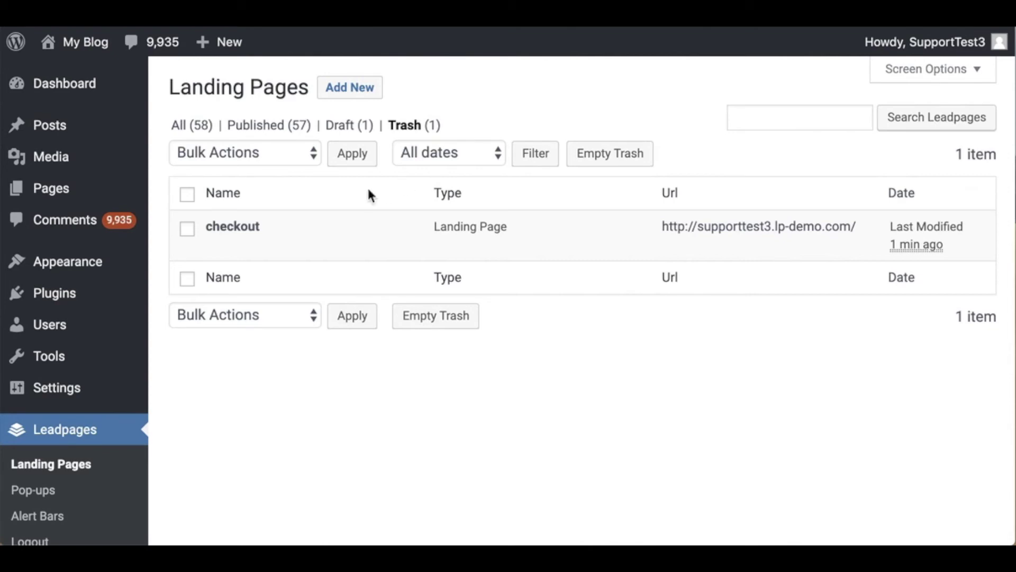
left_click(189, 231)
left_click(271, 152)
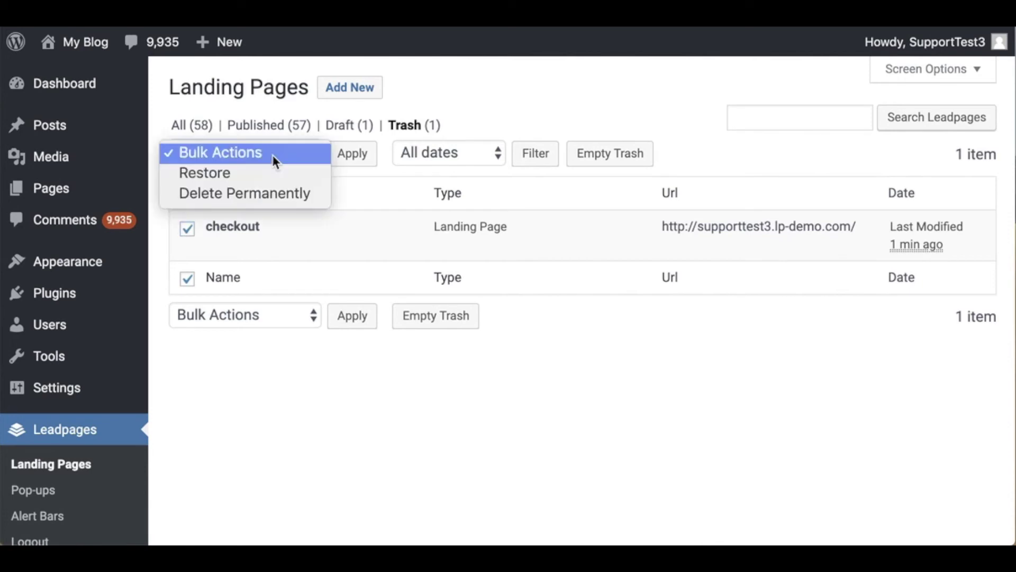
left_click(271, 192)
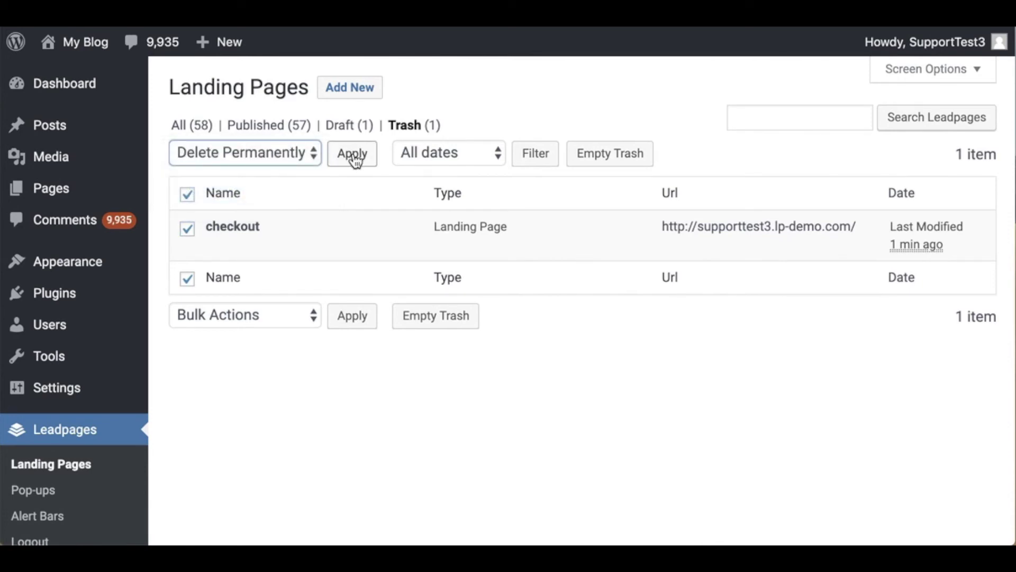
left_click(601, 161)
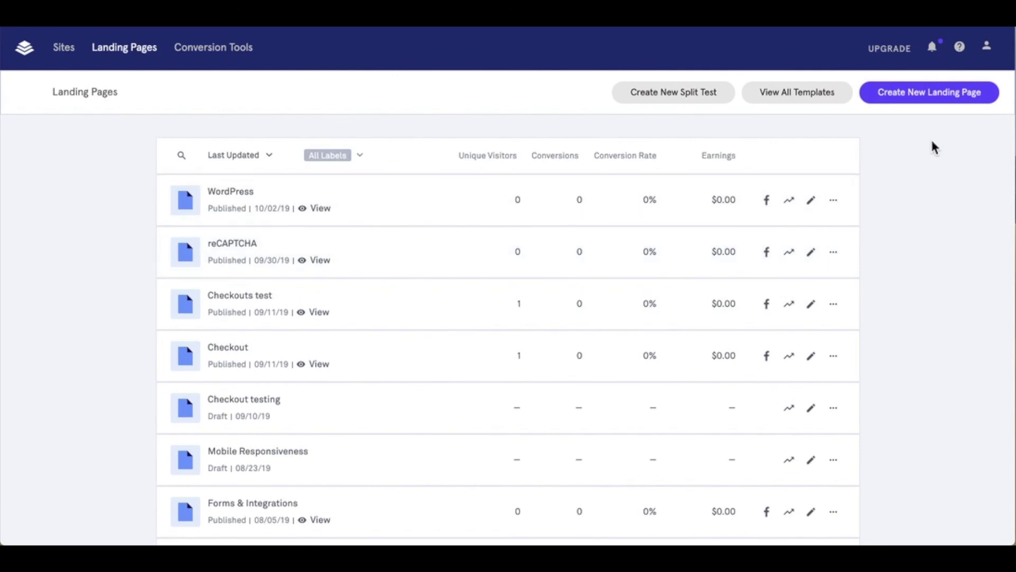
Step: Open the Leadpages Help panel via the question-mark icon in the top bar
left_click(961, 52)
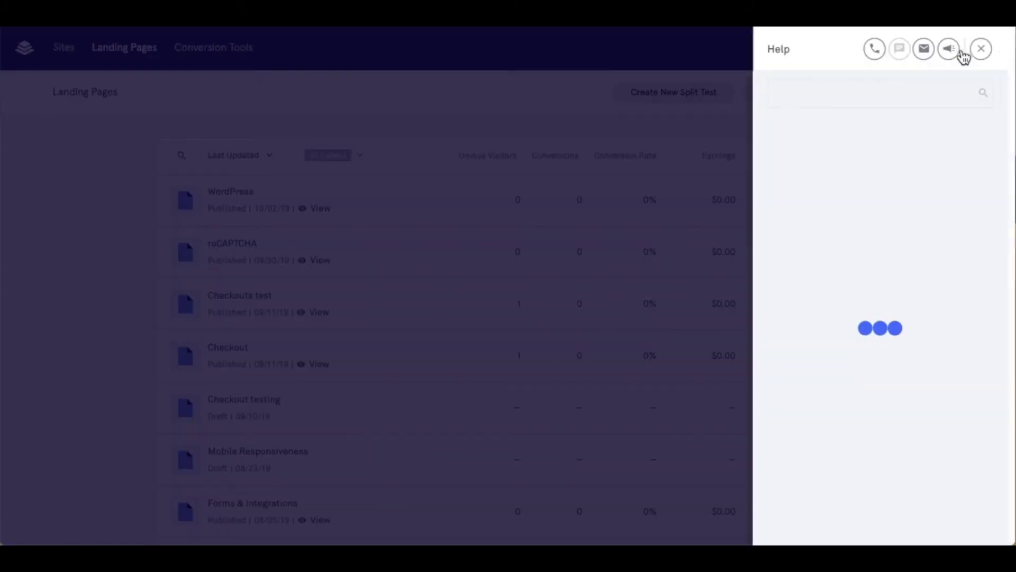